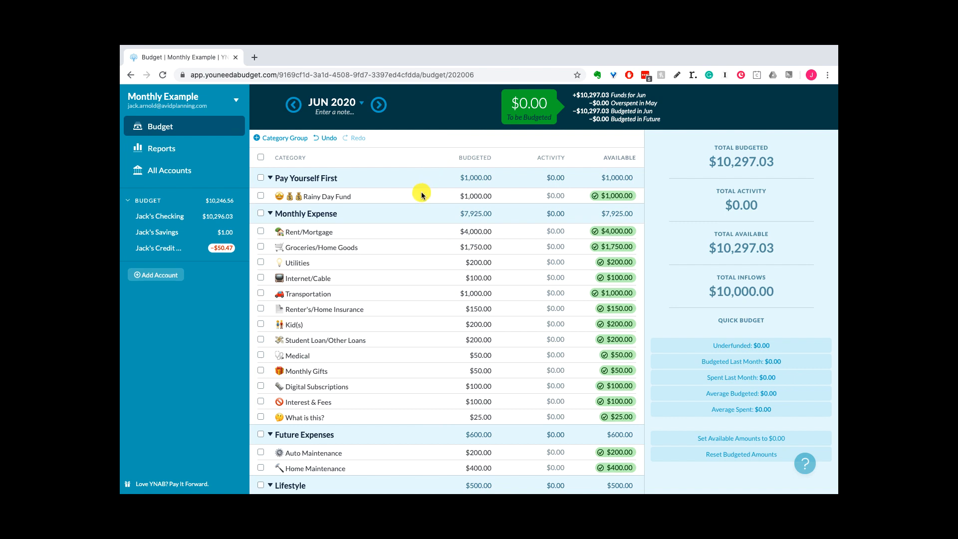
scroll(429, 260, down, 3)
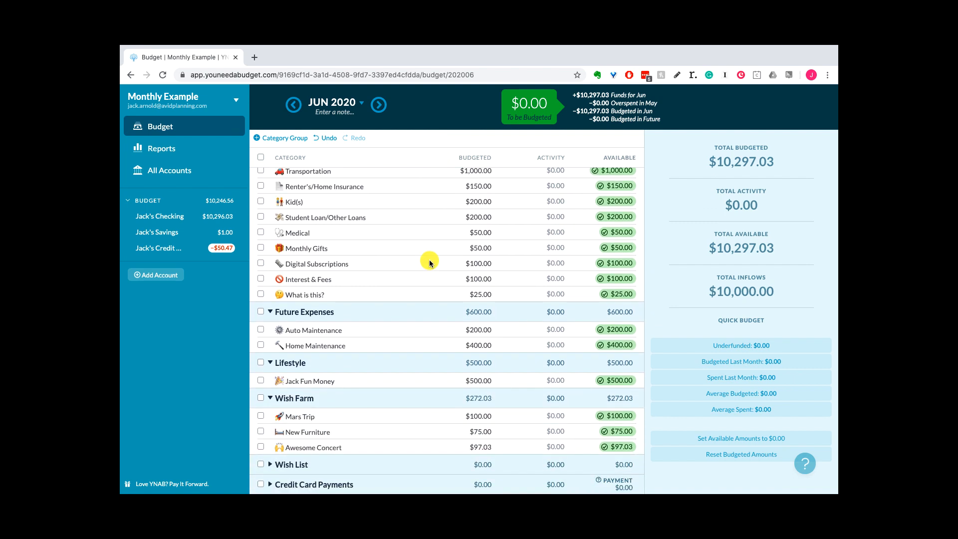
scroll(429, 263, up, 3)
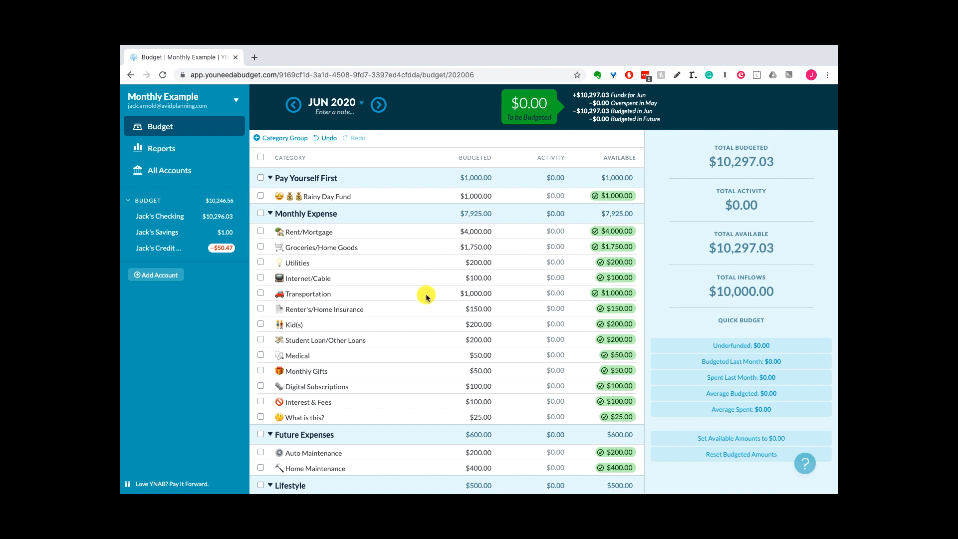
scroll(425, 303, down, 5)
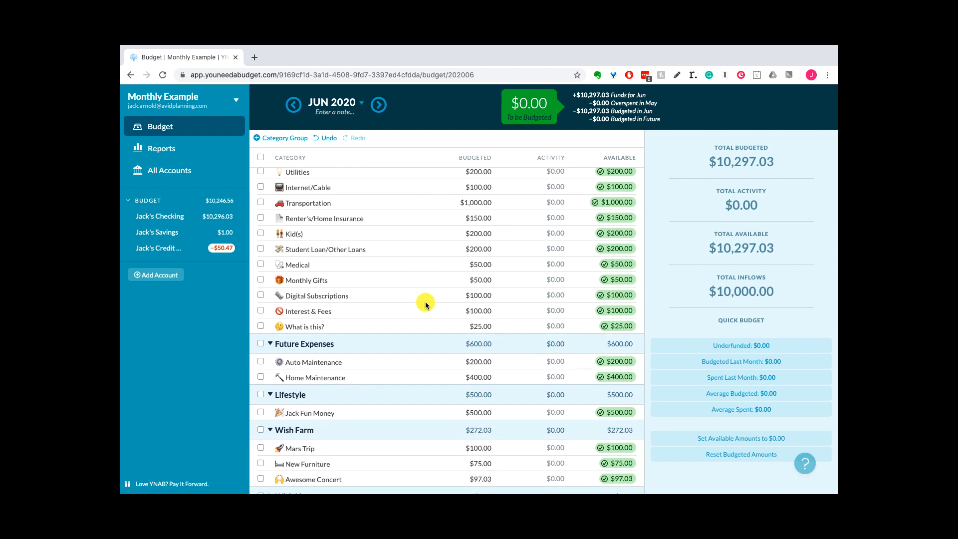
scroll(425, 303, up, 5)
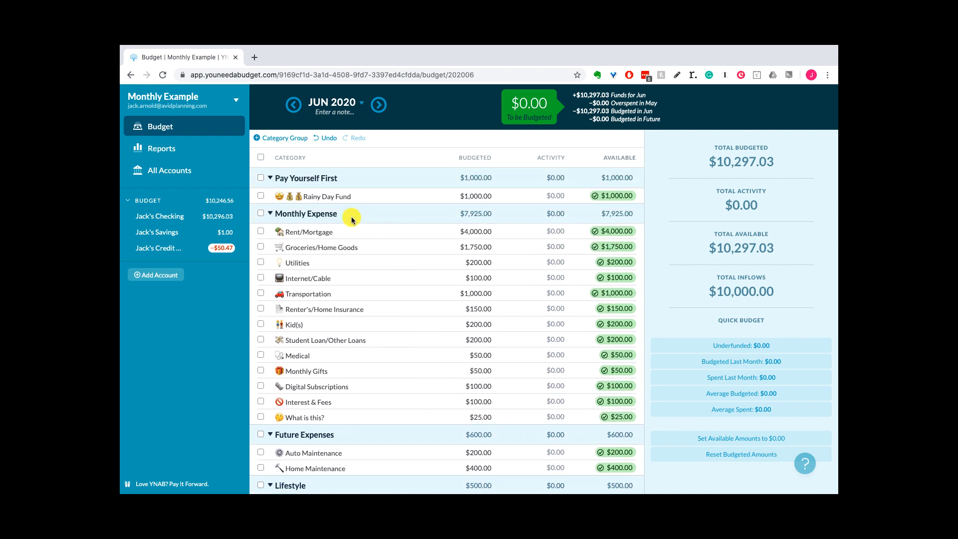
Set the available amounts of all categories in the June 2020 budget to $0.00, leaving no category selected.
click(260, 157)
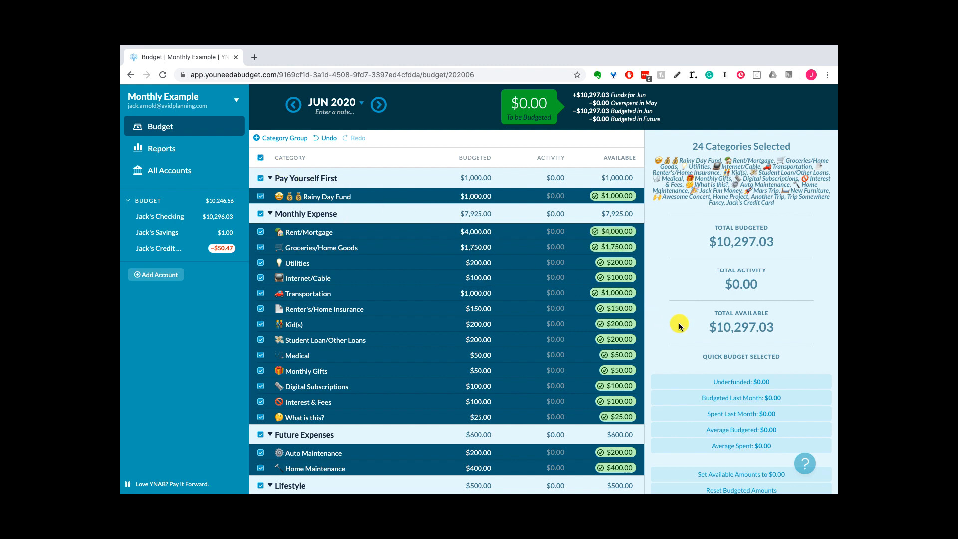
scroll(679, 326, down, 1)
click(682, 468)
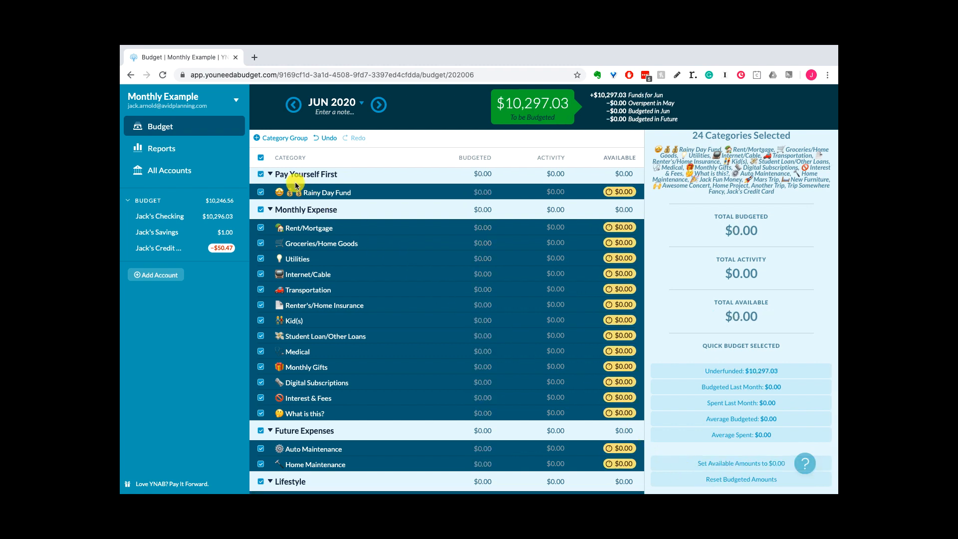
click(261, 158)
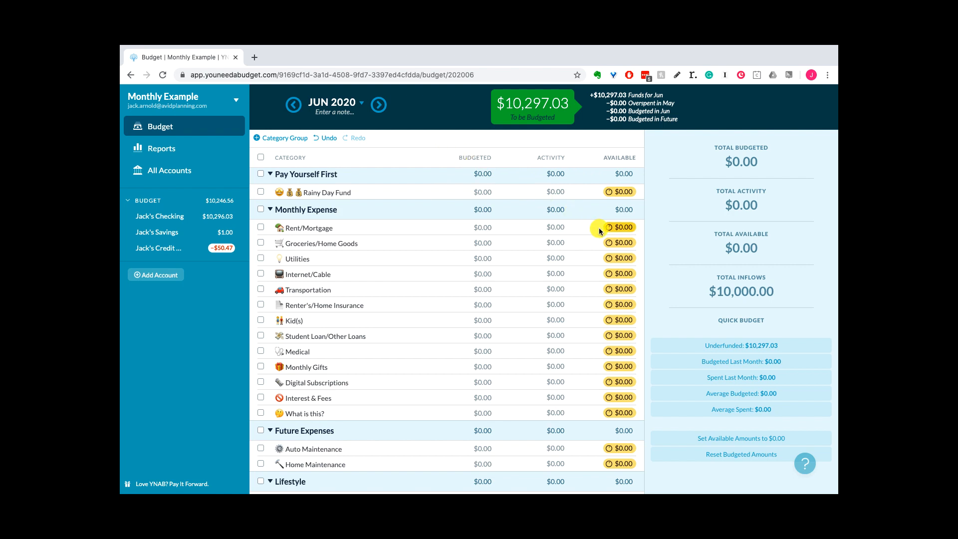
Fund the Rainy Day Fund category with its underfunded amount of $1,000.00 using Quick Budget.
mouse_move(599, 228)
mouse_move(631, 196)
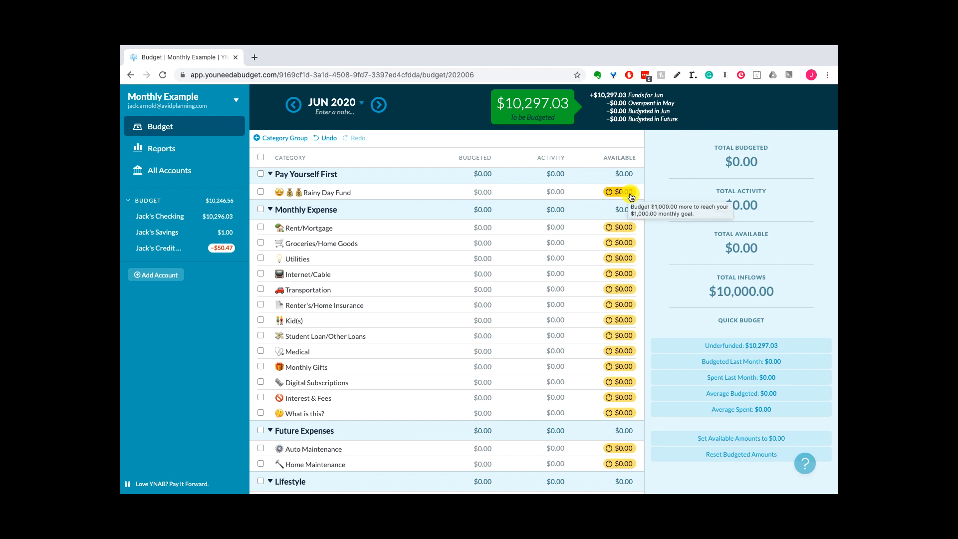
click(397, 191)
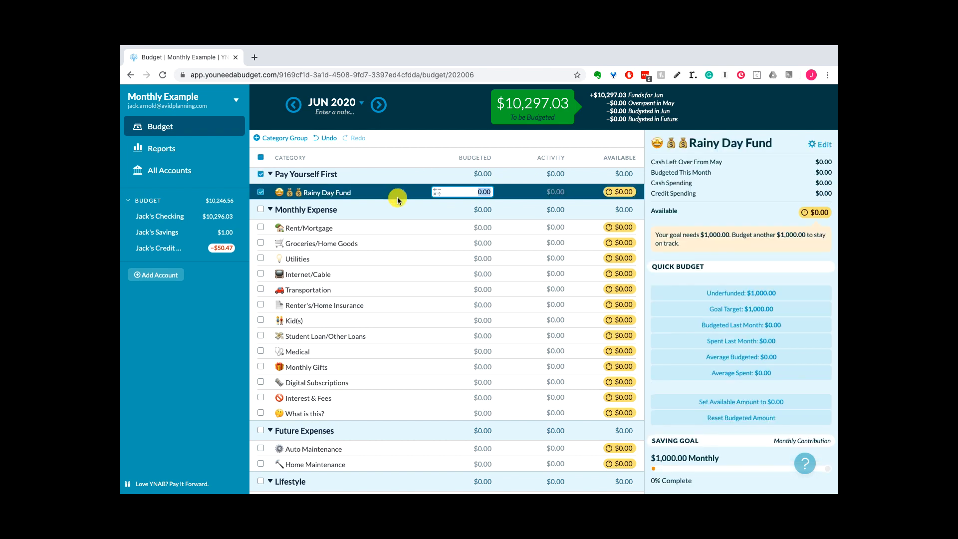
click(403, 227)
click(405, 243)
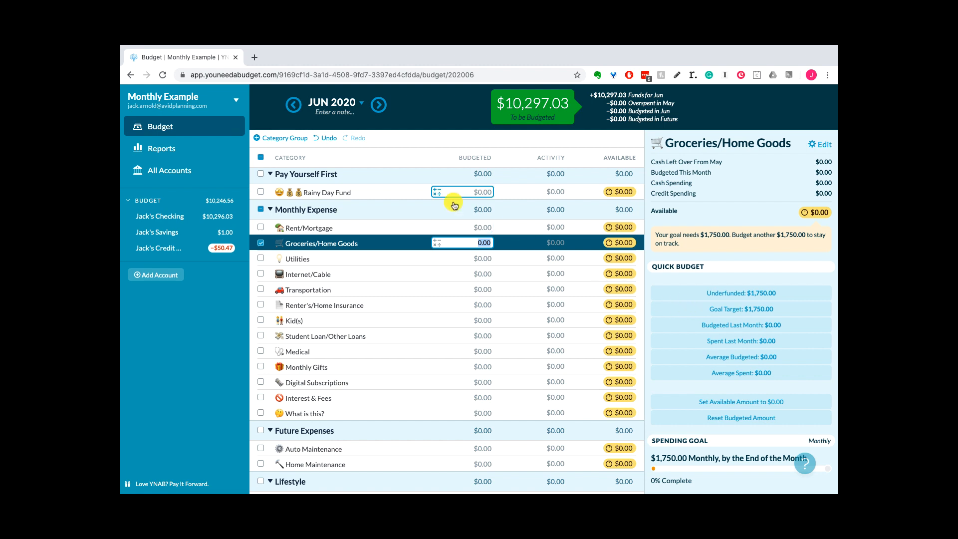
click(433, 193)
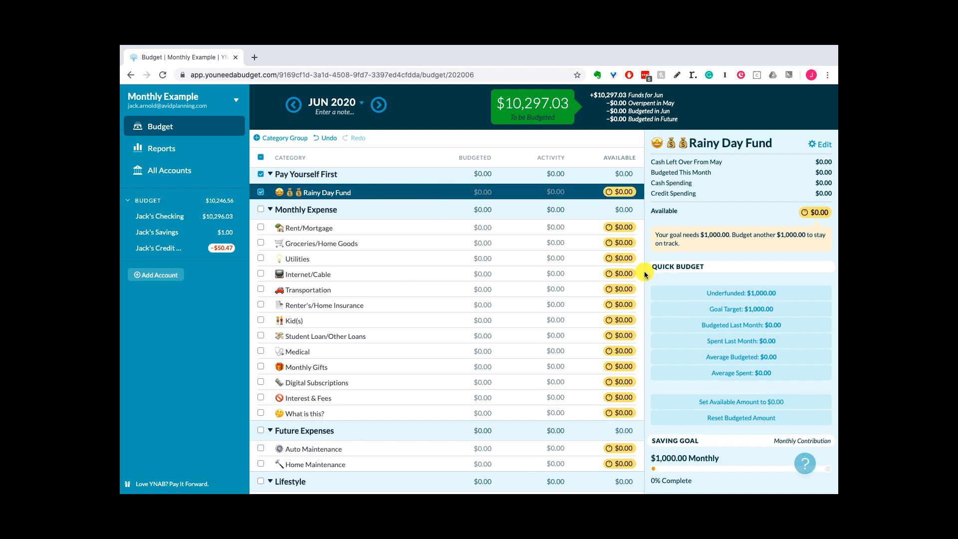
click(658, 293)
Budget the underfunded amounts of $4,000.00 for Rent/Mortgage and $1,750.00 for Groceries/Home Goods, one category at a time.
click(406, 226)
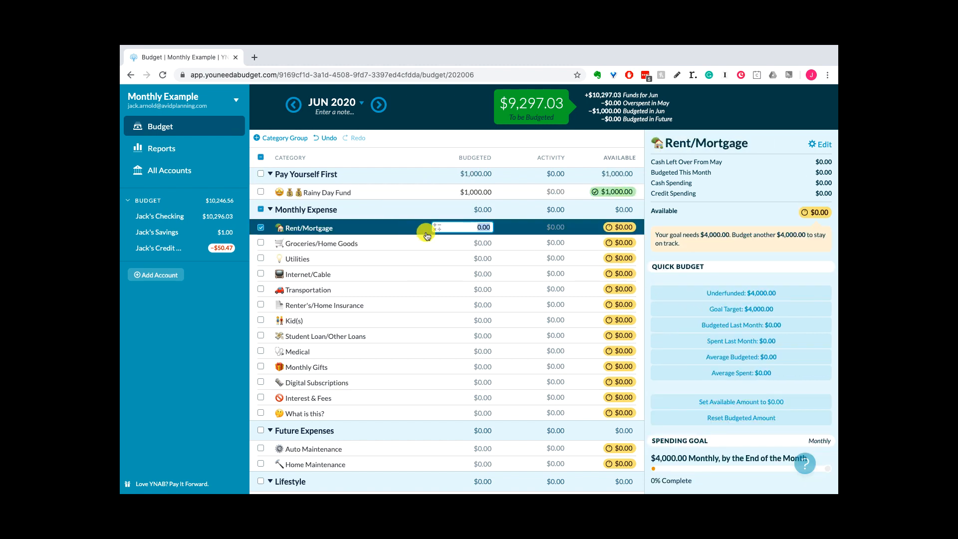
click(693, 295)
click(413, 248)
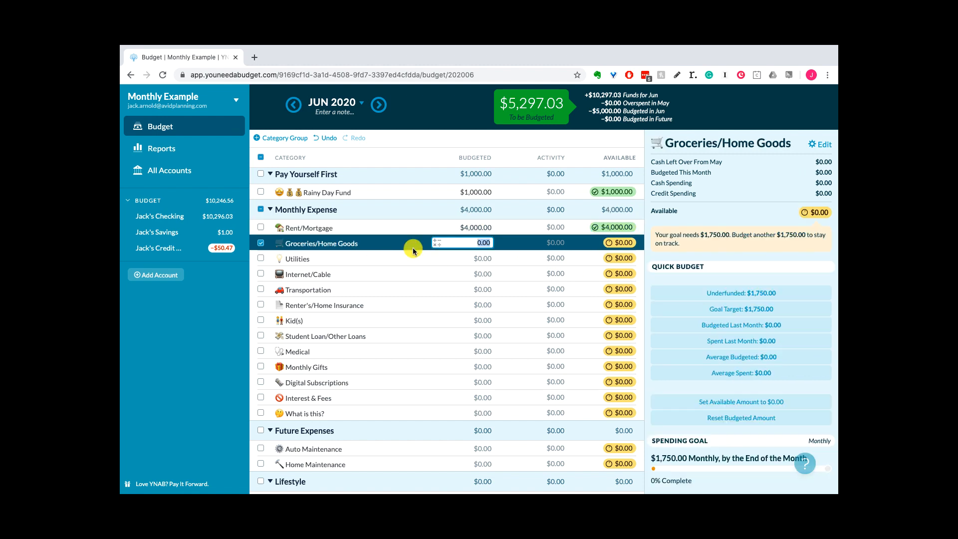
click(692, 292)
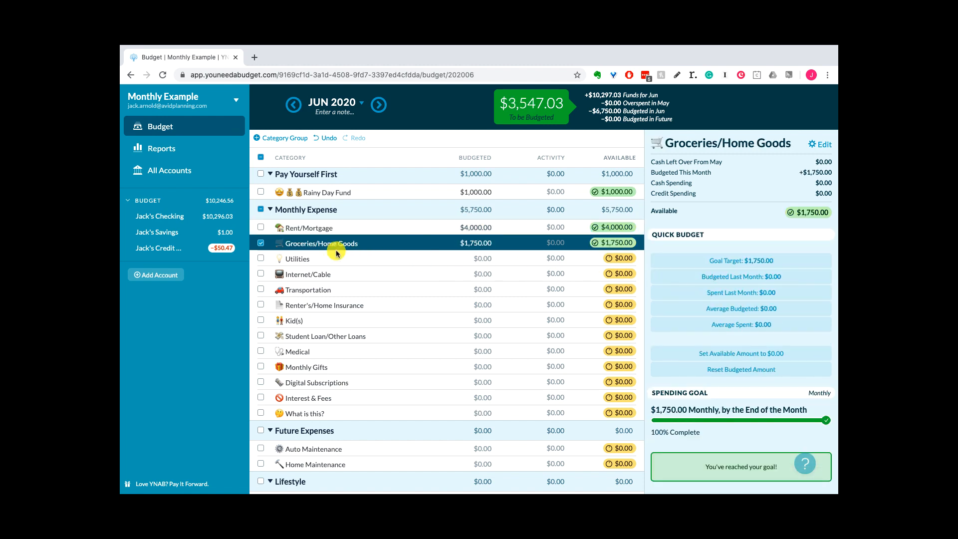
click(260, 243)
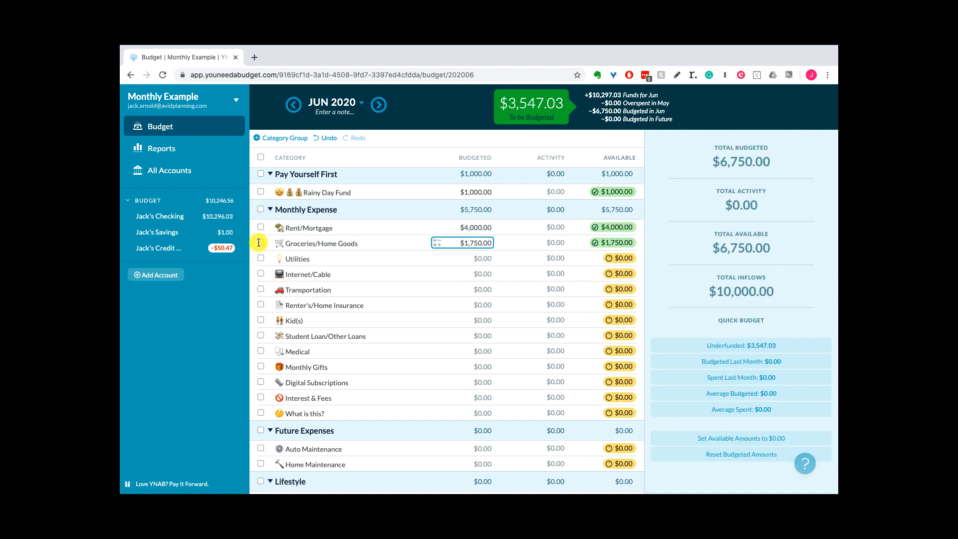
Return every category's available amount to $0.00 with all categories selected, and clear the selection.
click(684, 438)
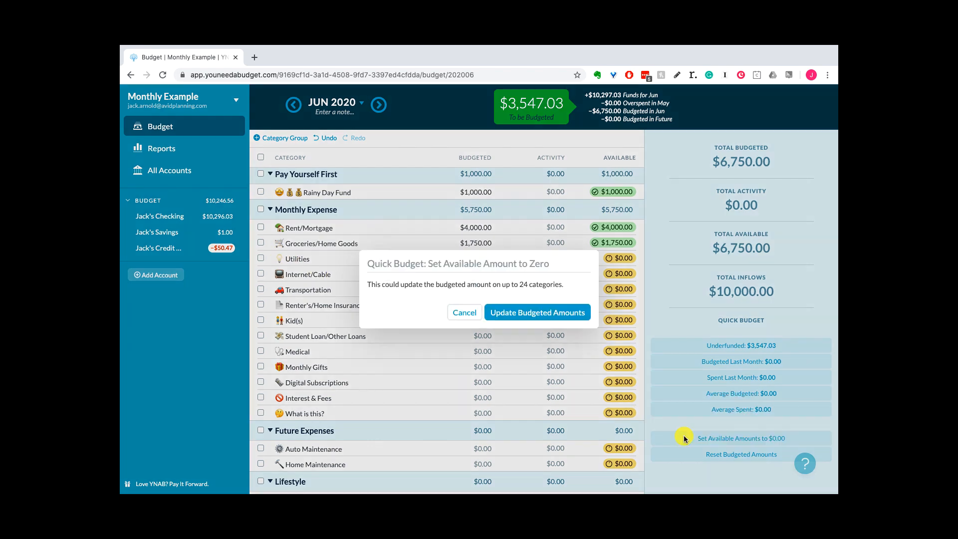
click(463, 313)
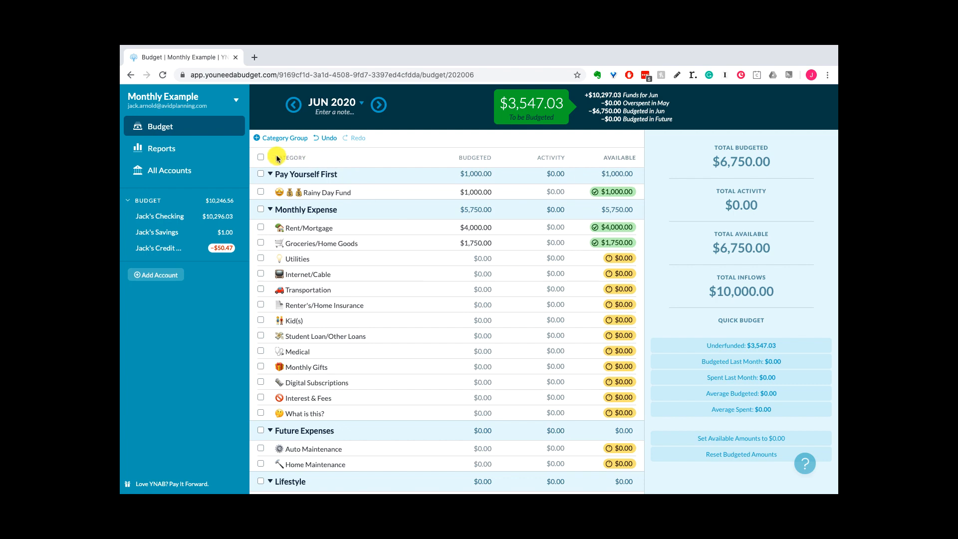
click(260, 158)
click(261, 157)
click(260, 157)
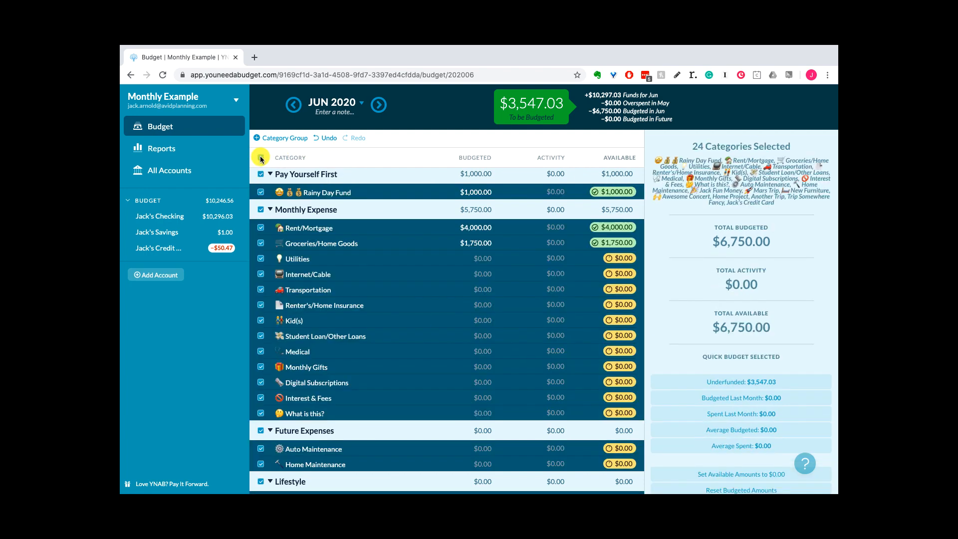
click(697, 465)
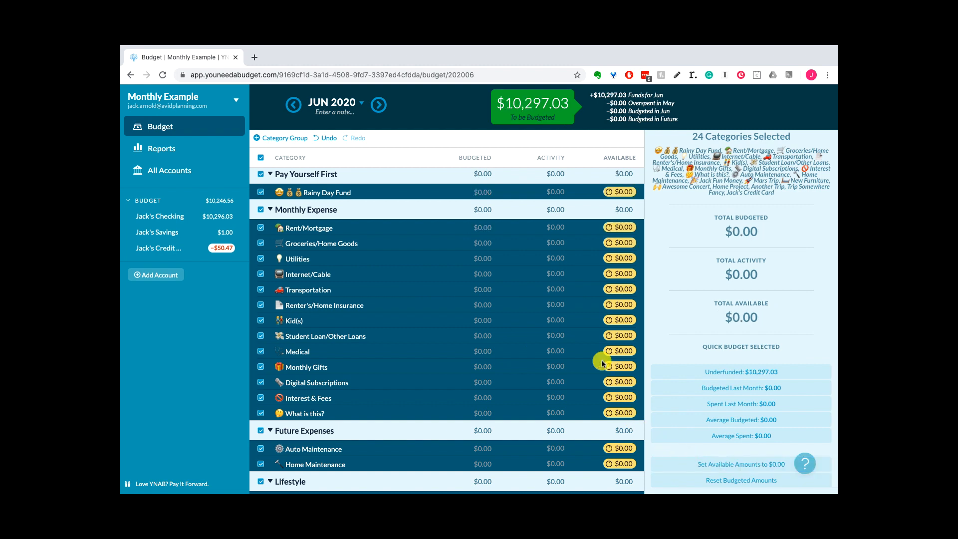
click(262, 159)
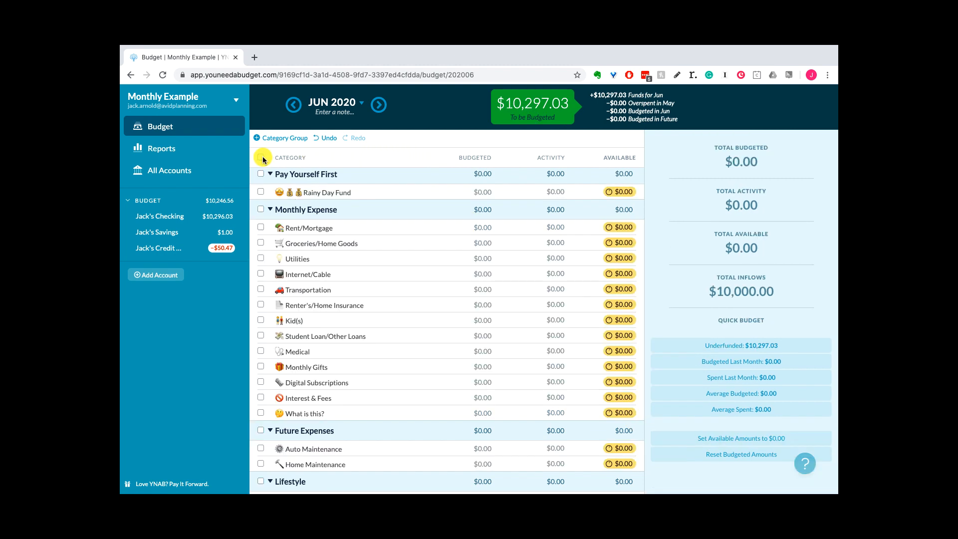
Select the six categories from Rainy Day Fund through Transportation and budget their underfunded amounts together.
click(263, 191)
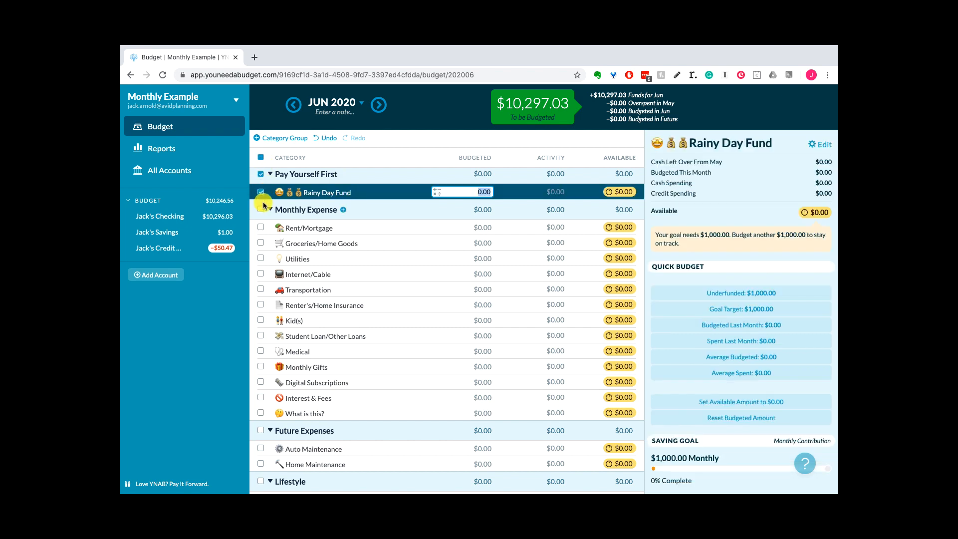
click(261, 227)
scroll(262, 242, down, 1)
click(261, 239)
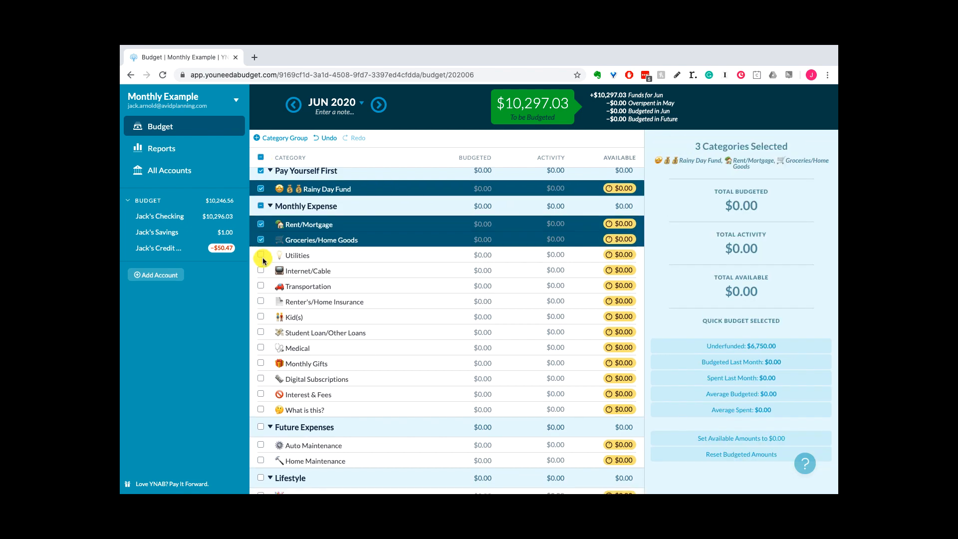
click(261, 255)
click(261, 271)
scroll(260, 274, down, 1)
click(260, 280)
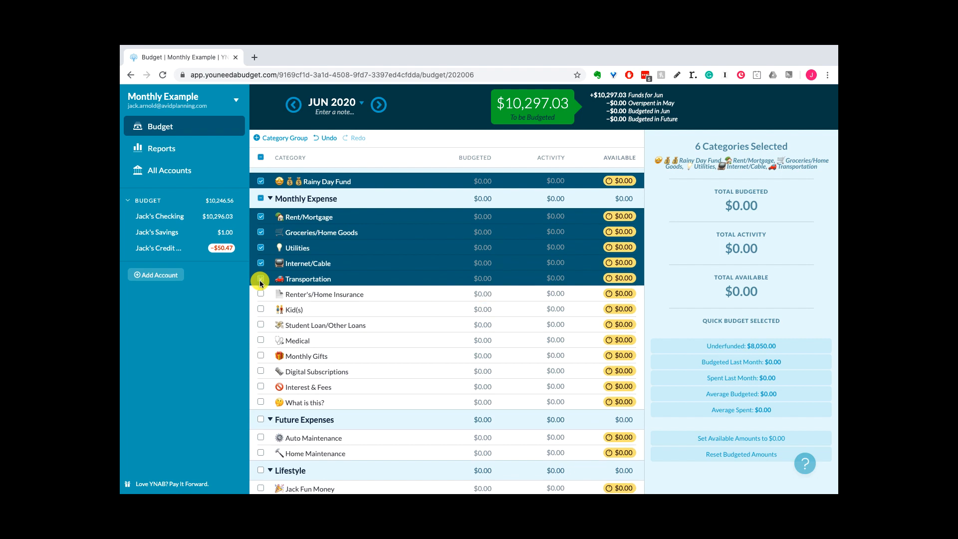
click(732, 347)
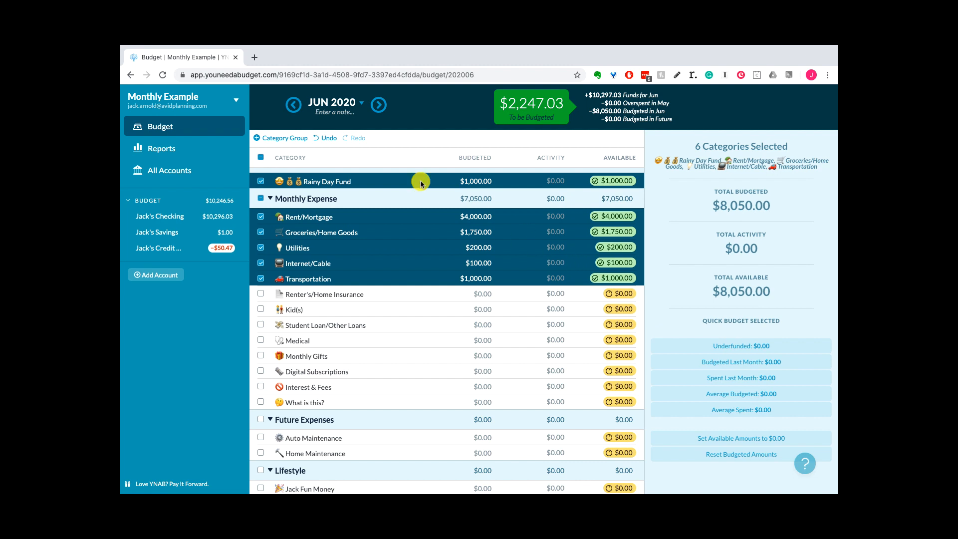
Undo the last quick budget for the six selected categories and clear the category selection.
click(326, 136)
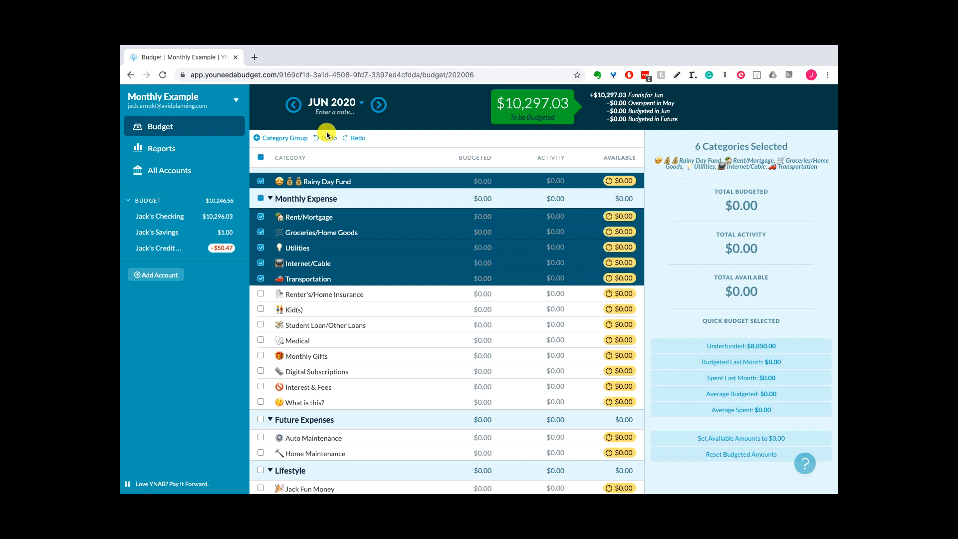
click(260, 157)
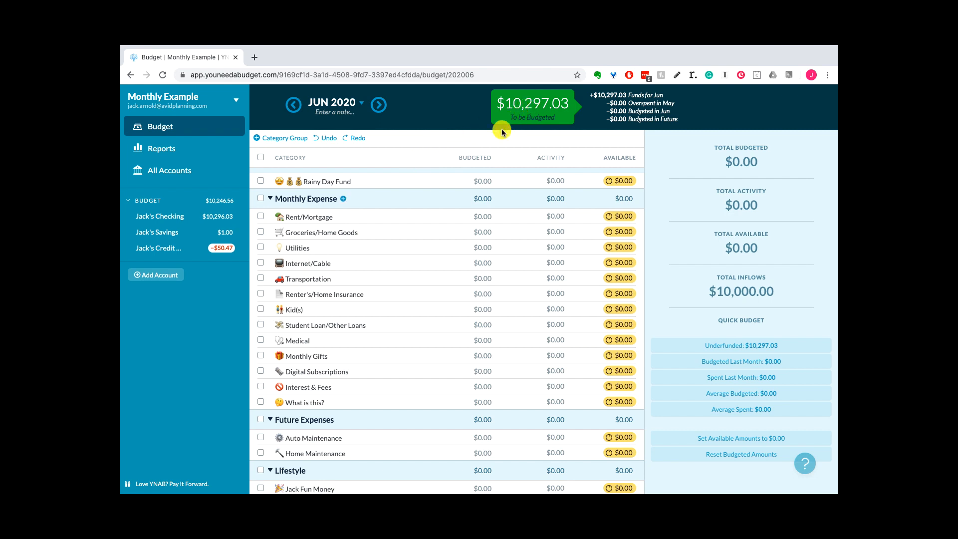
scroll(402, 217, up, 2)
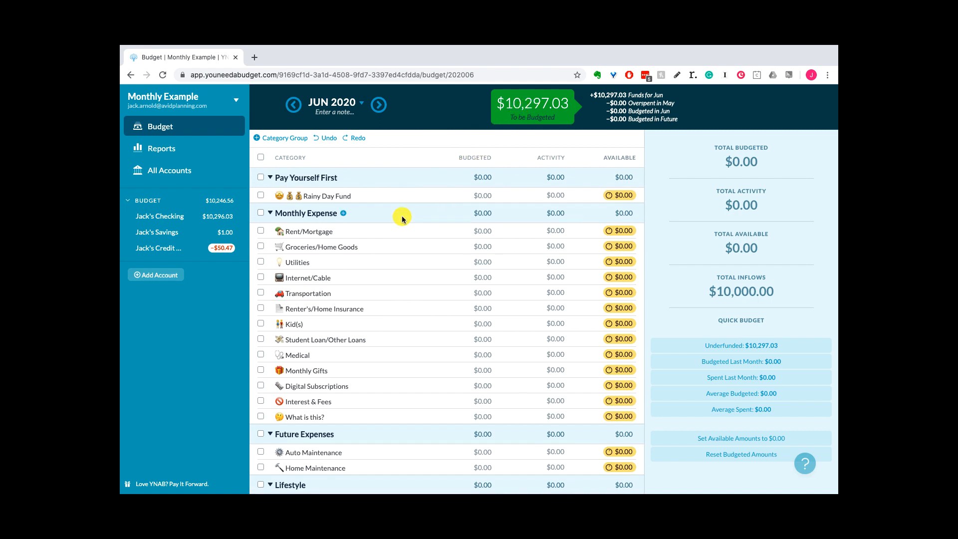
Select the eleven categories from Rainy Day Fund through Monthly Gifts and budget their $8,700.00 of underfunded amounts together.
scroll(402, 217, down, 4)
scroll(402, 219, down, 2)
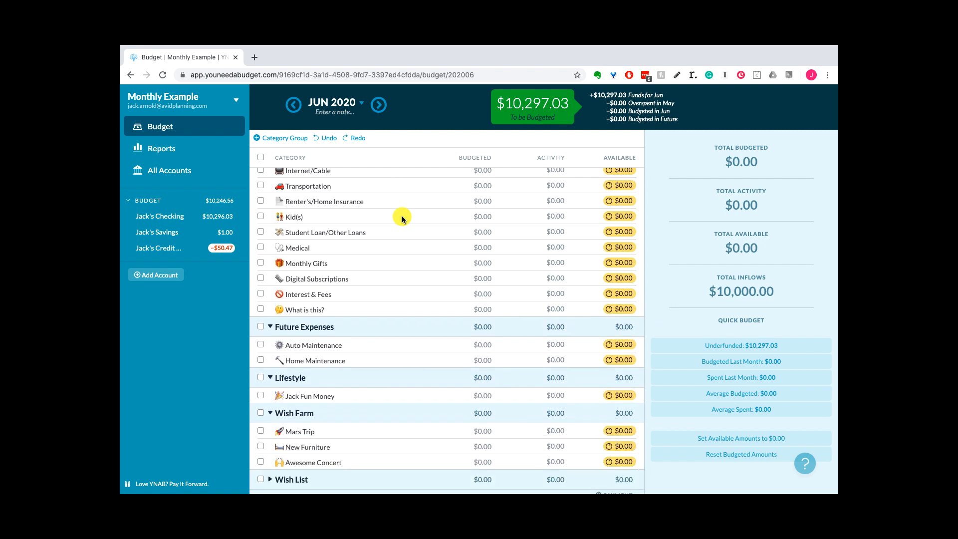
scroll(403, 217, up, 3)
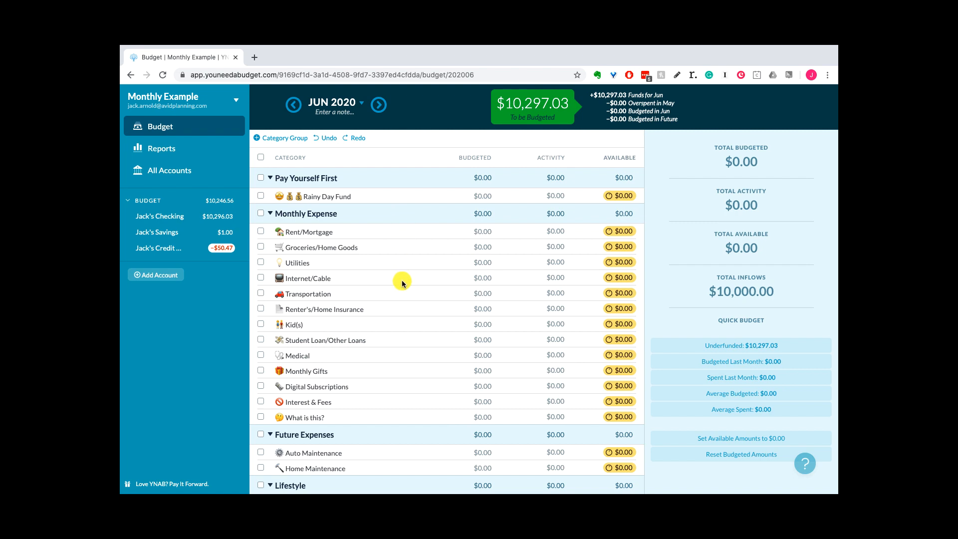
click(262, 196)
click(261, 231)
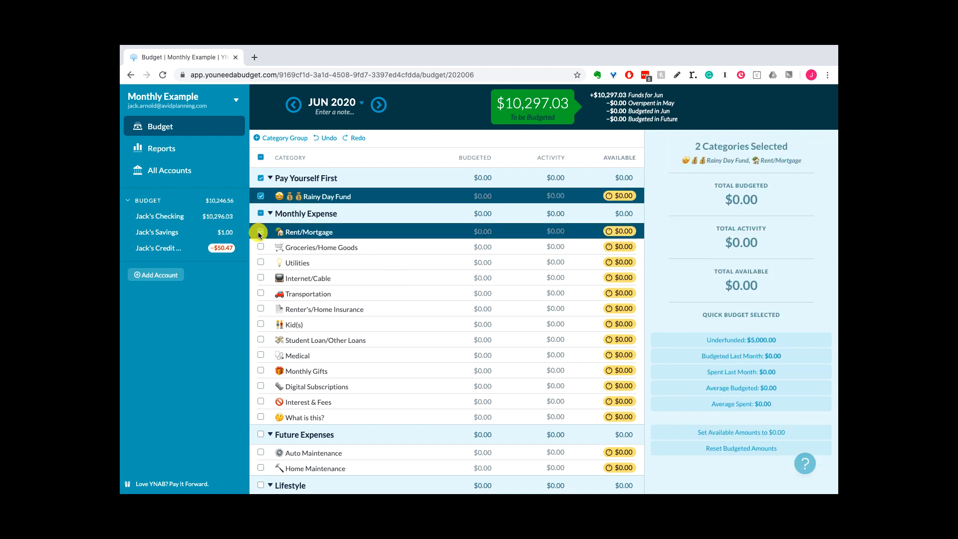
click(260, 248)
click(261, 263)
click(260, 278)
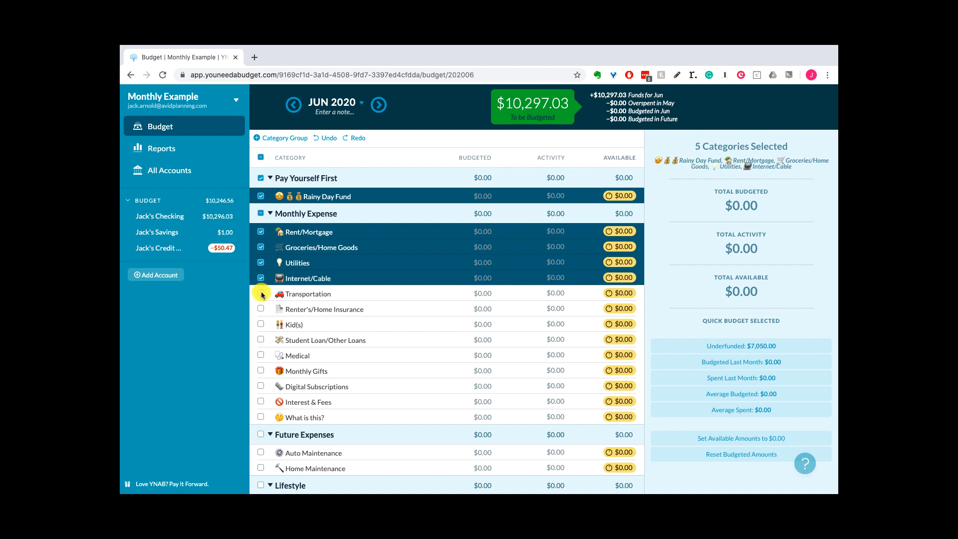
click(261, 294)
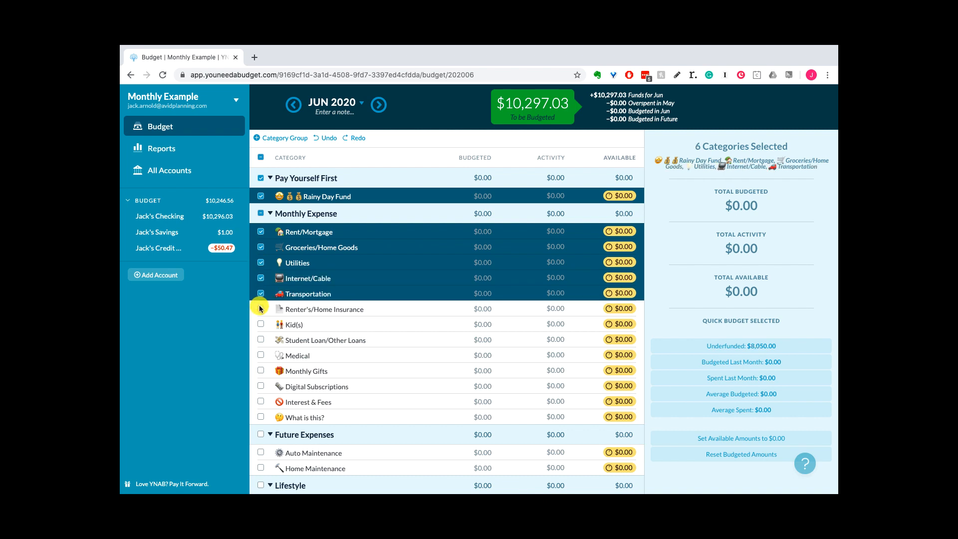
click(260, 309)
click(260, 324)
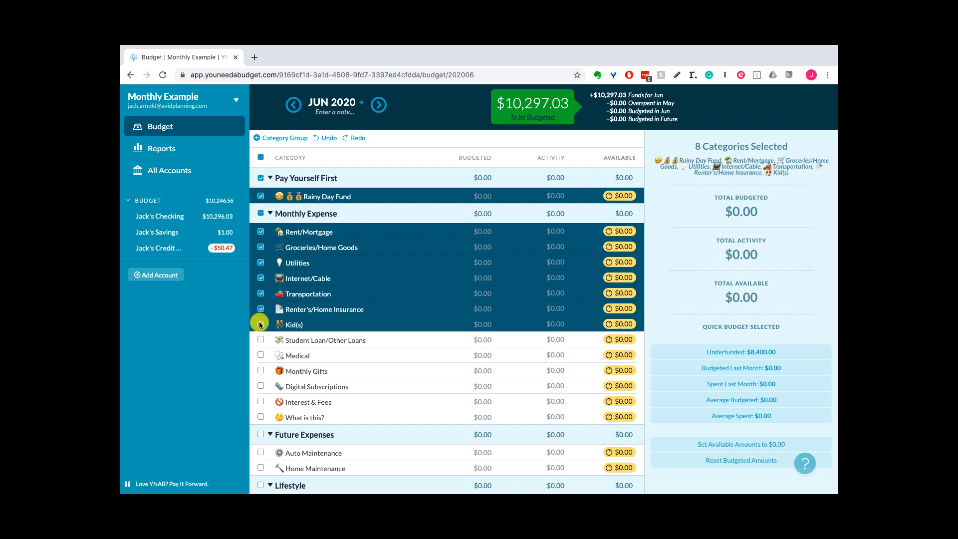
click(260, 339)
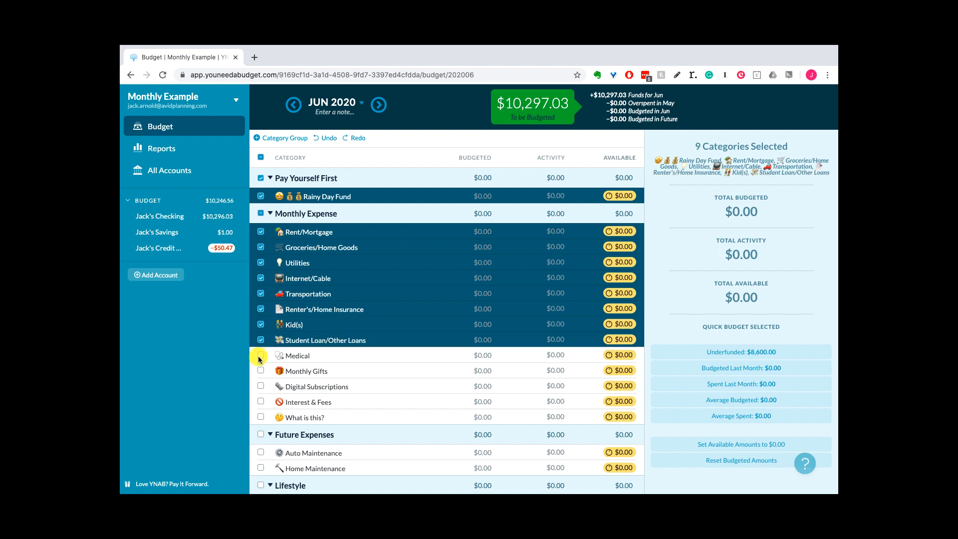
click(260, 356)
click(261, 370)
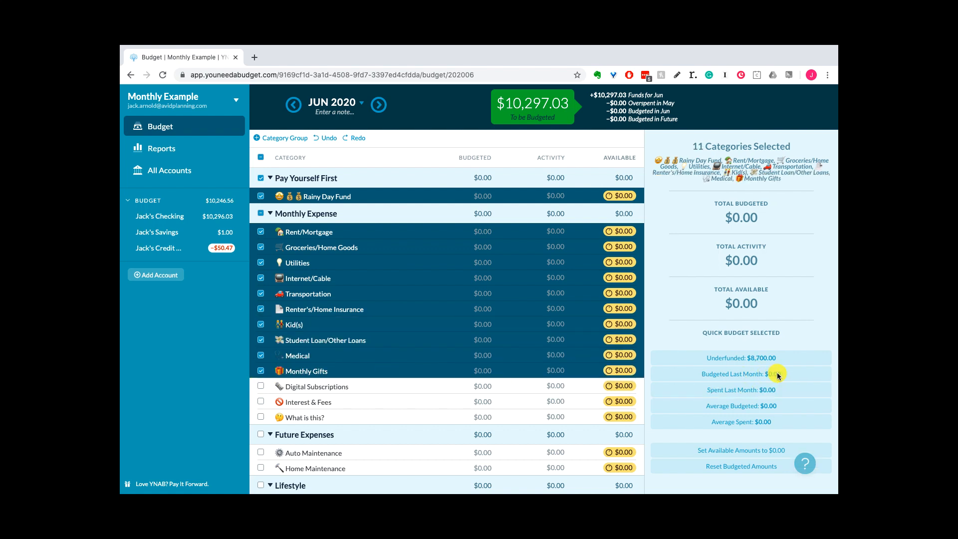
click(686, 359)
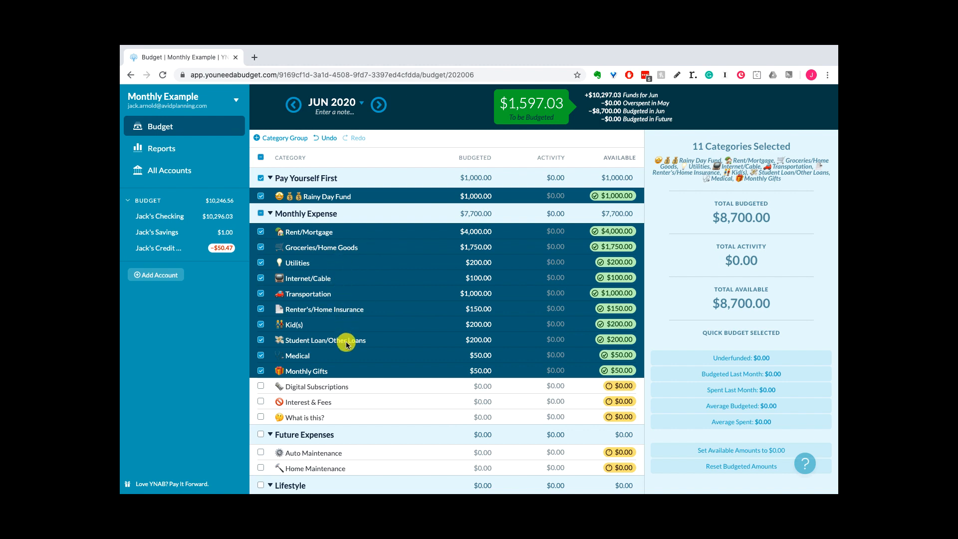
Undo the last two budget changes and clear the selection of the eleven categories.
scroll(347, 344, down, 1)
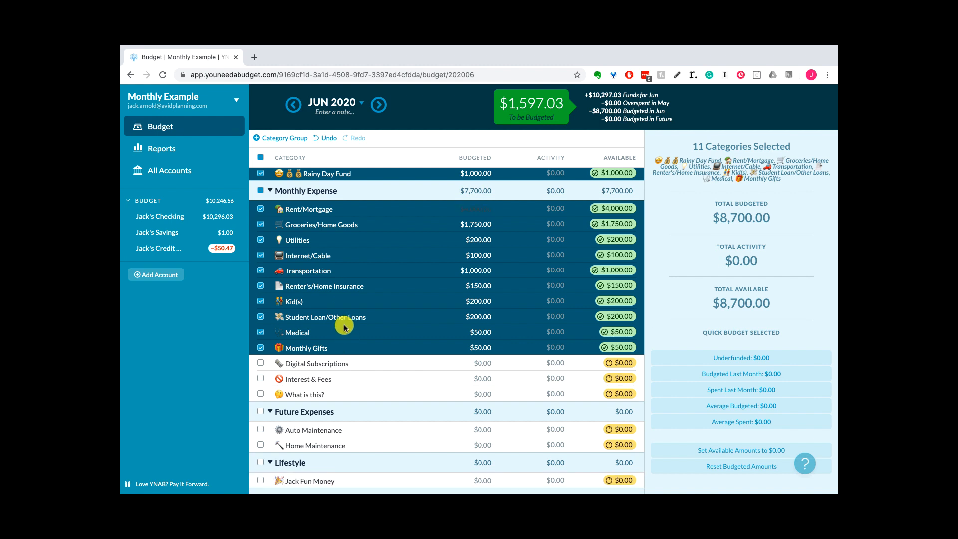
click(322, 136)
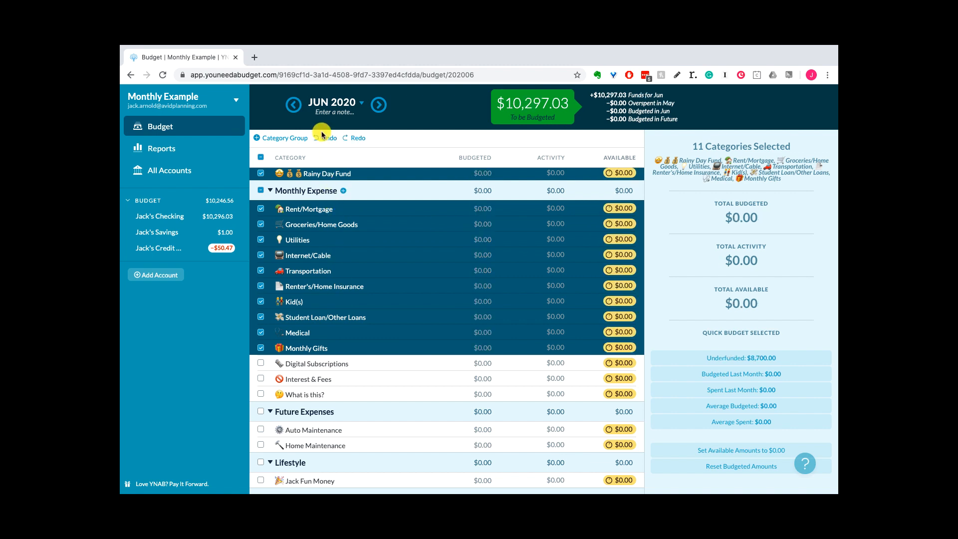
click(331, 139)
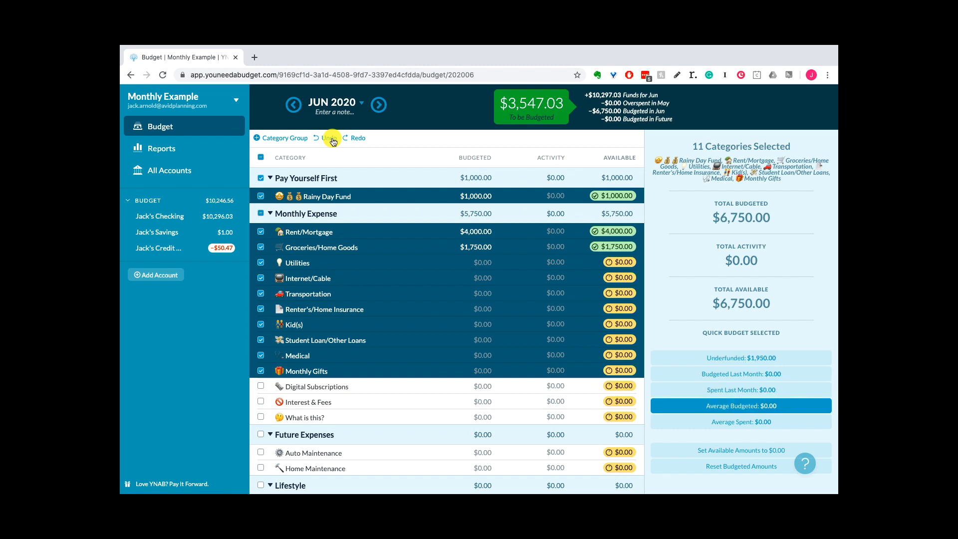
click(260, 158)
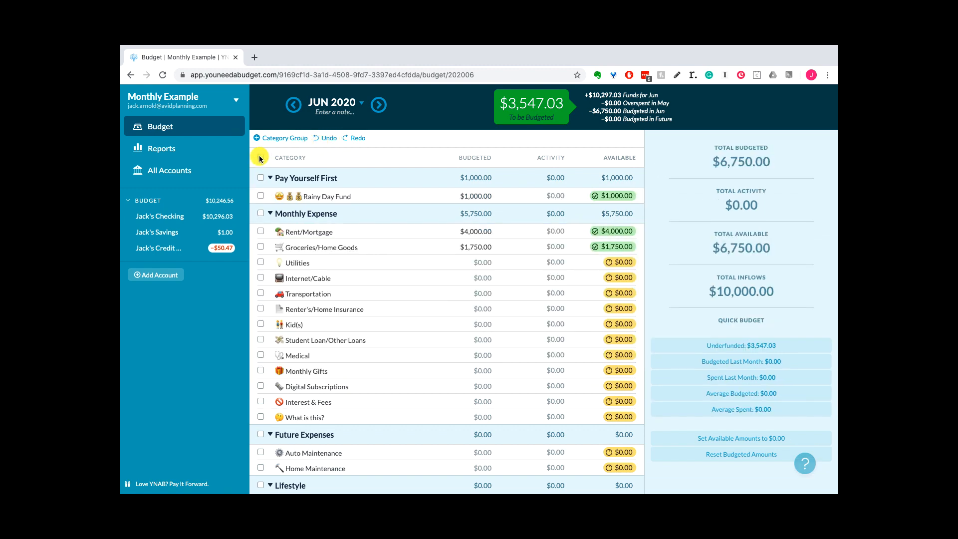
Select all categories, set their available amounts to $0.00, and clear the selection.
click(260, 157)
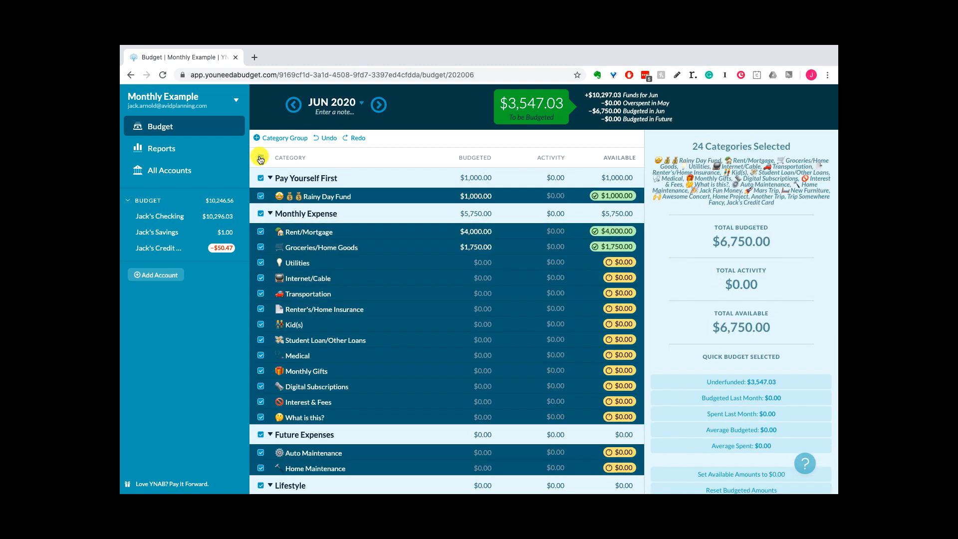
click(702, 464)
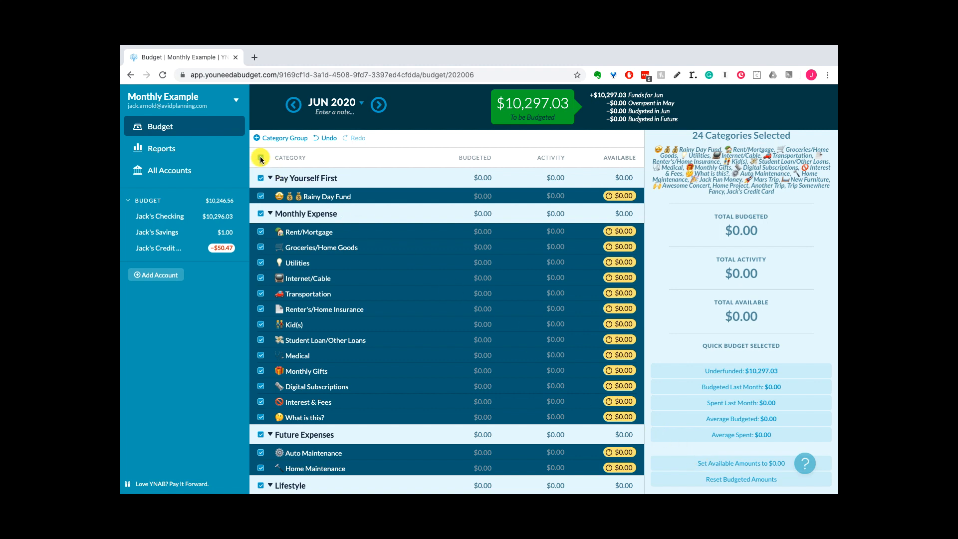
click(260, 158)
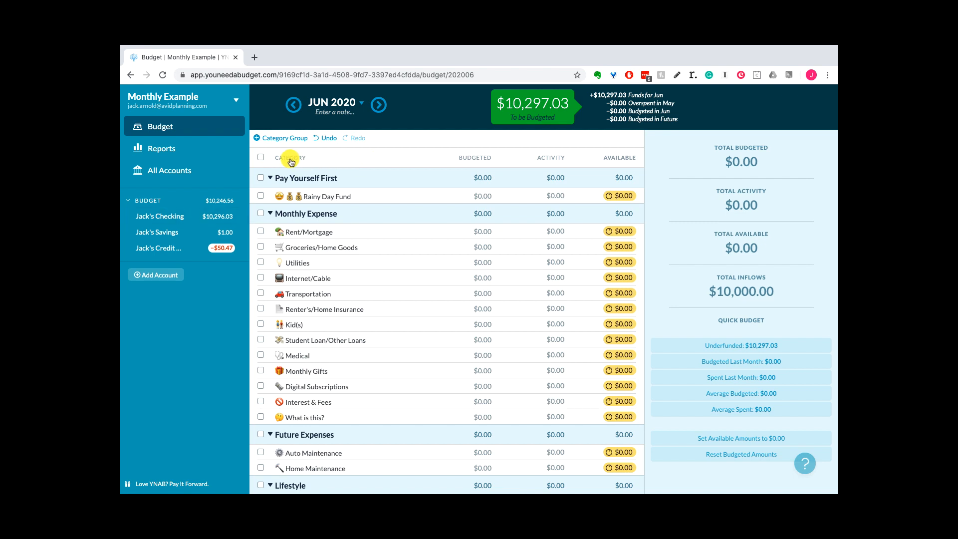
Budget the underfunded amounts of $10,297.03 for all categories at once, clear the selection, and review the funded categories.
click(260, 159)
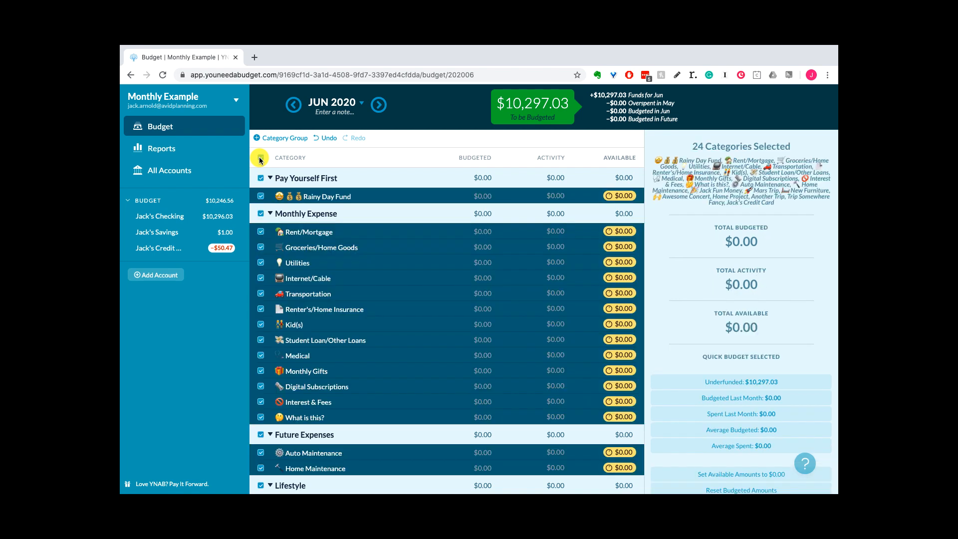
click(759, 383)
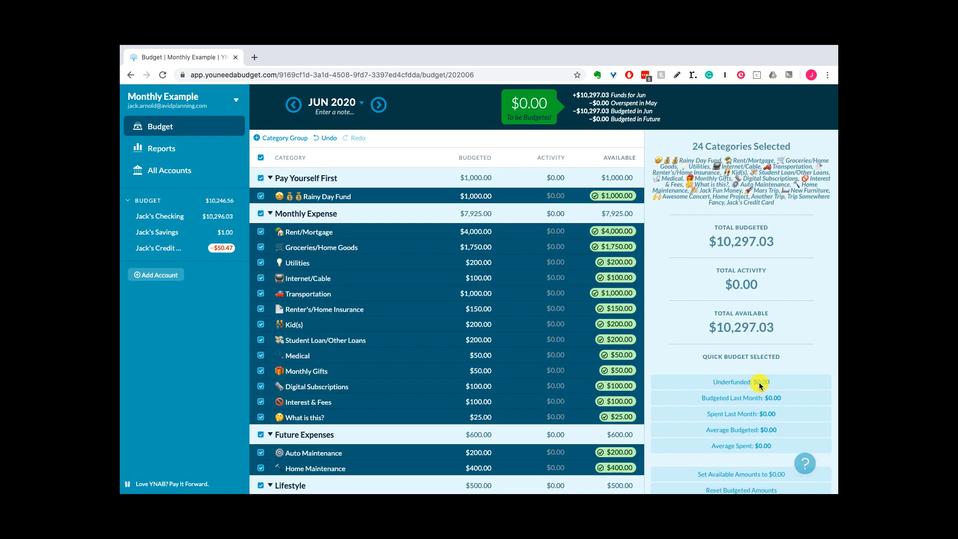
click(260, 158)
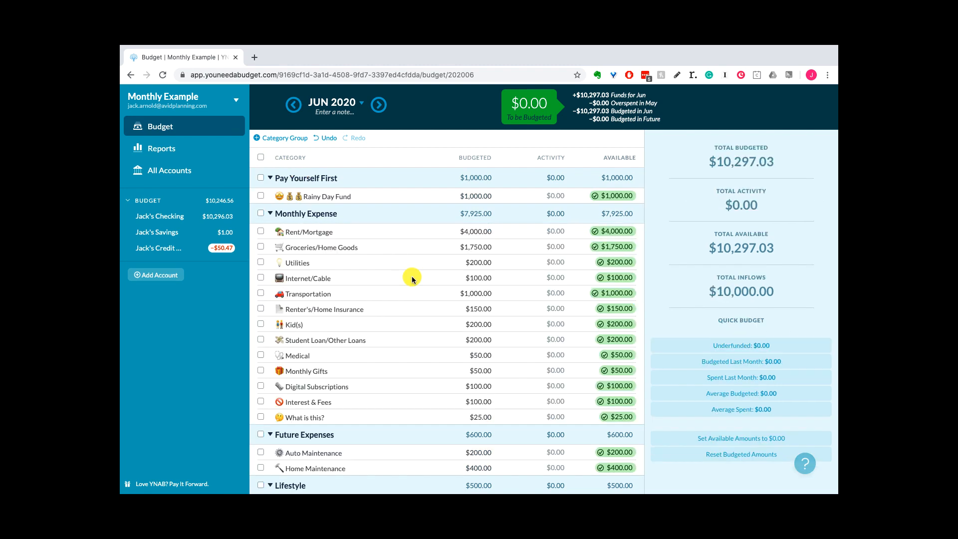
scroll(412, 279, down, 3)
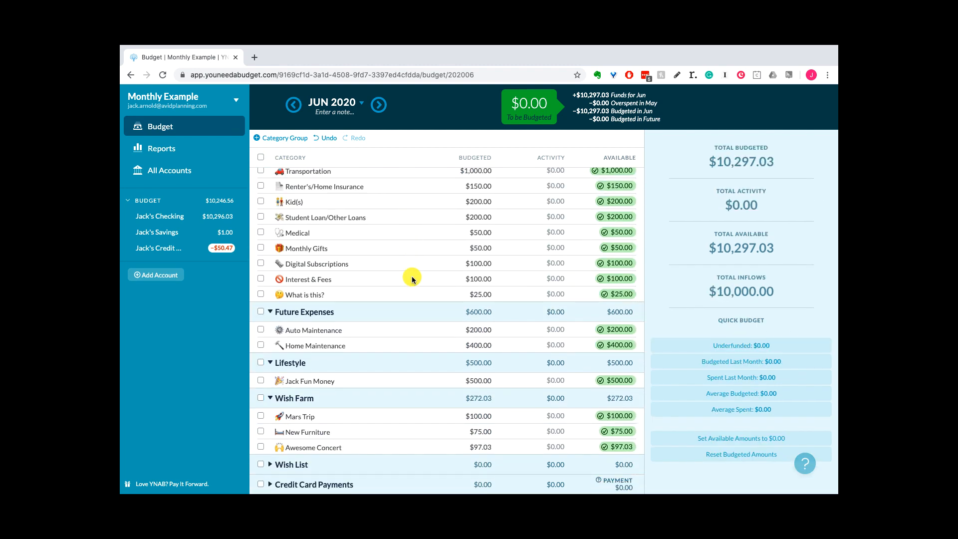
scroll(412, 278, up, 3)
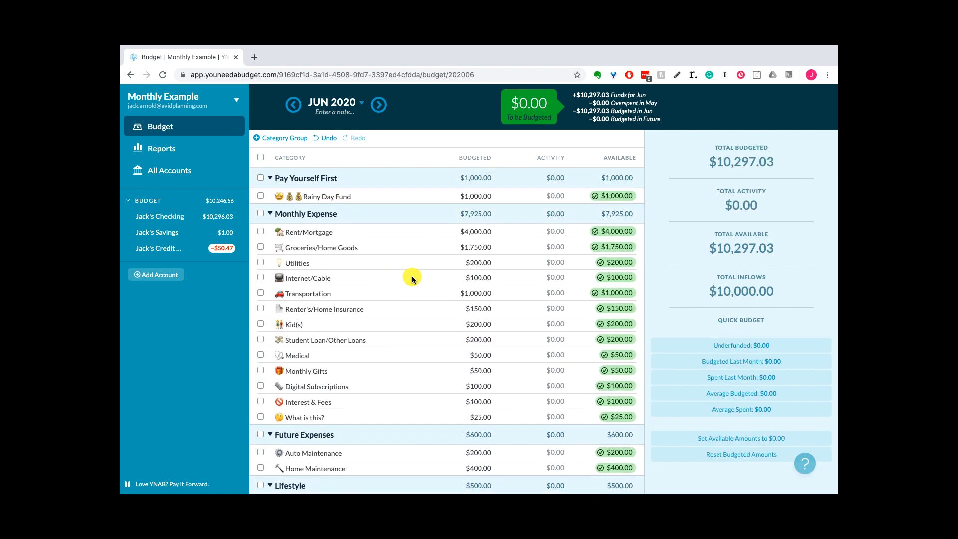